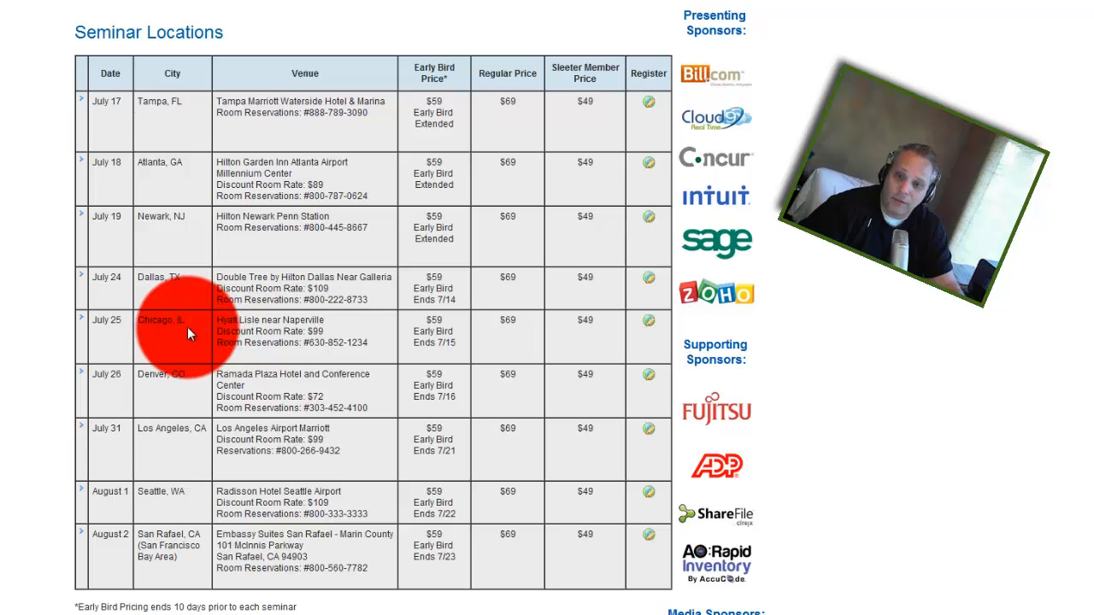
Scroll the page to review the Bill.com Home dashboard with 15 overdue and 4 upcoming invoices
scroll(192, 325, "down", 1)
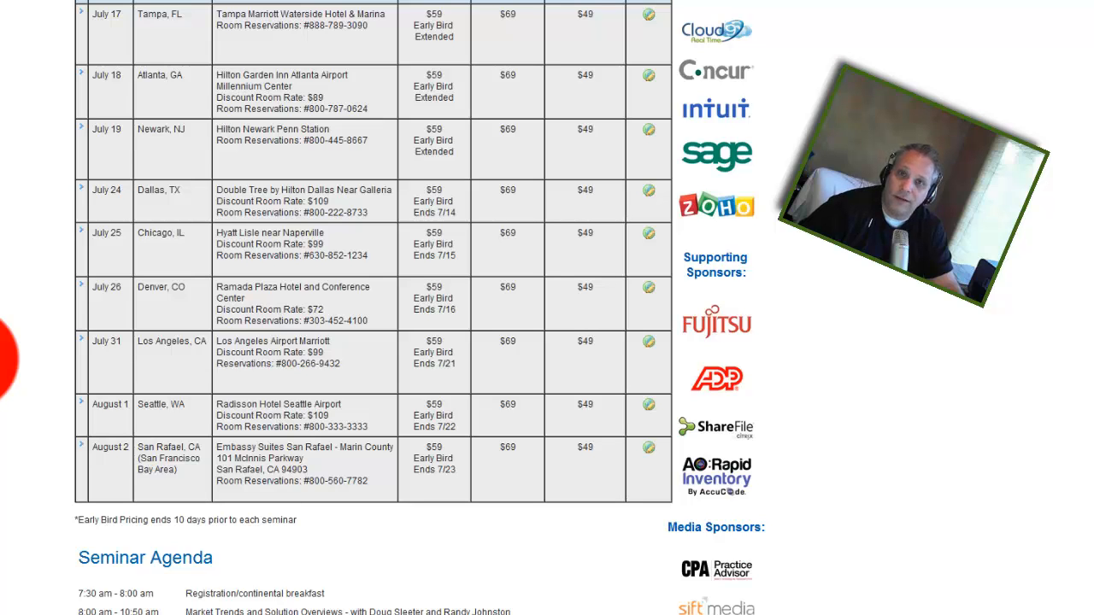
scroll(4, 355, "up", 1)
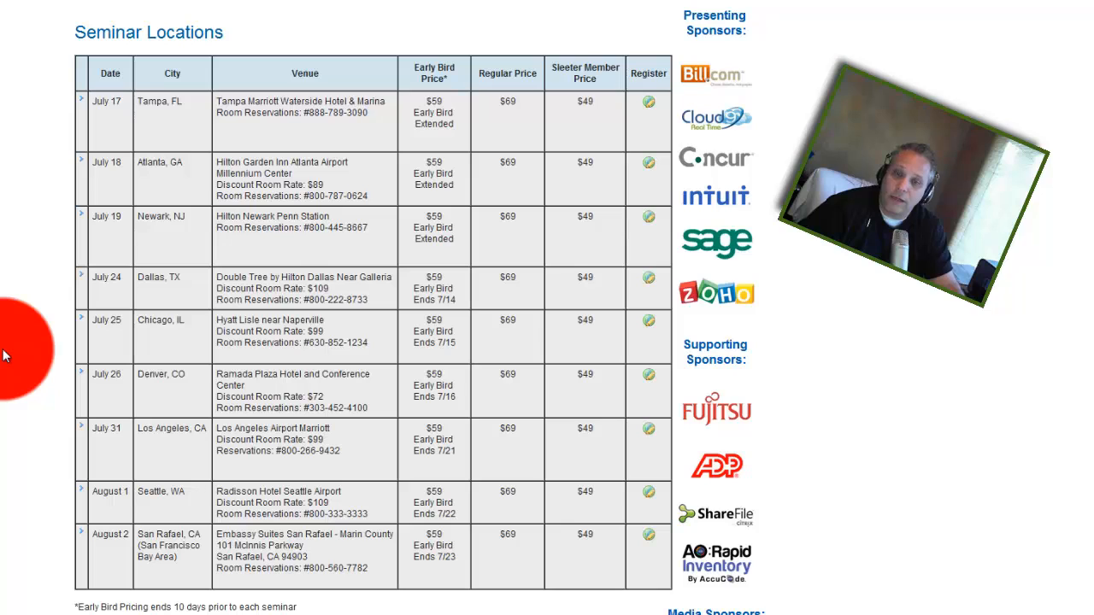
scroll(4, 358, "up", 1)
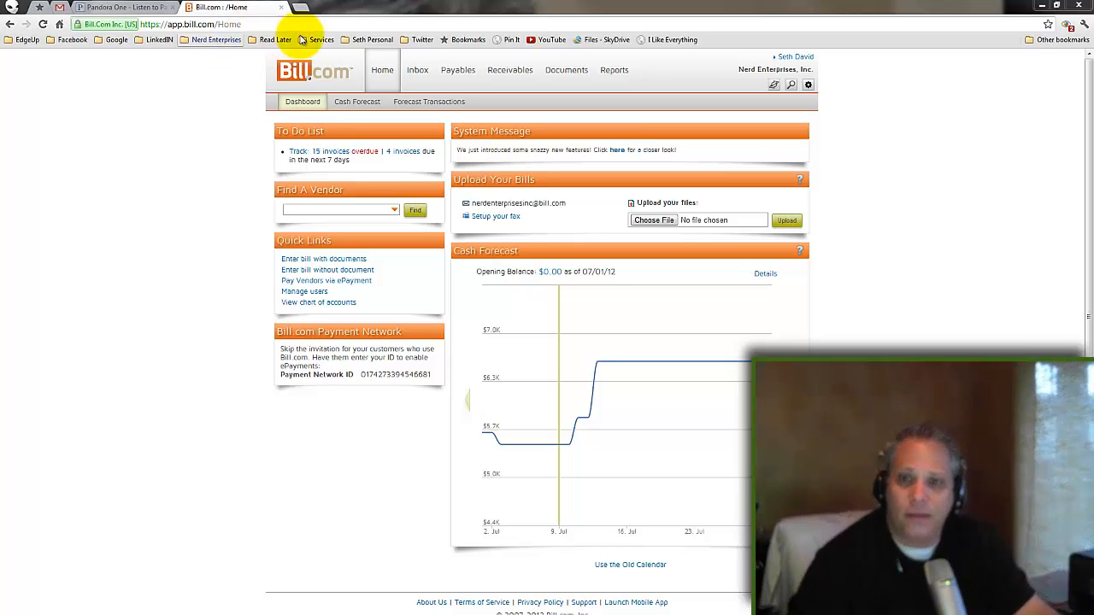
Go to the Bill.com Inbox's Received page to see the bill-upload email address
mouse_move(419, 75)
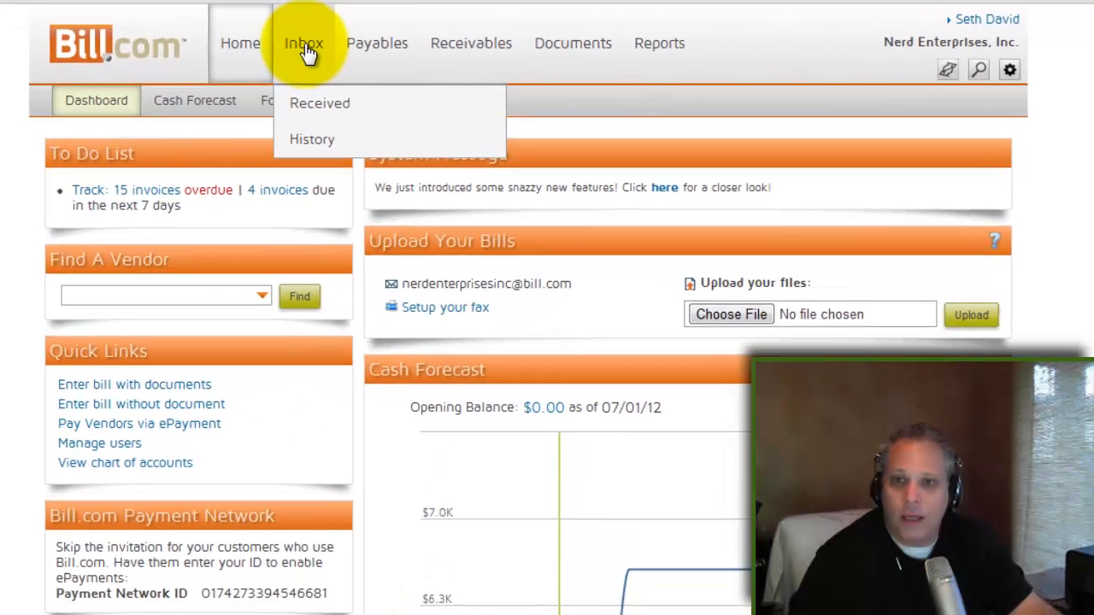
left_click(307, 53)
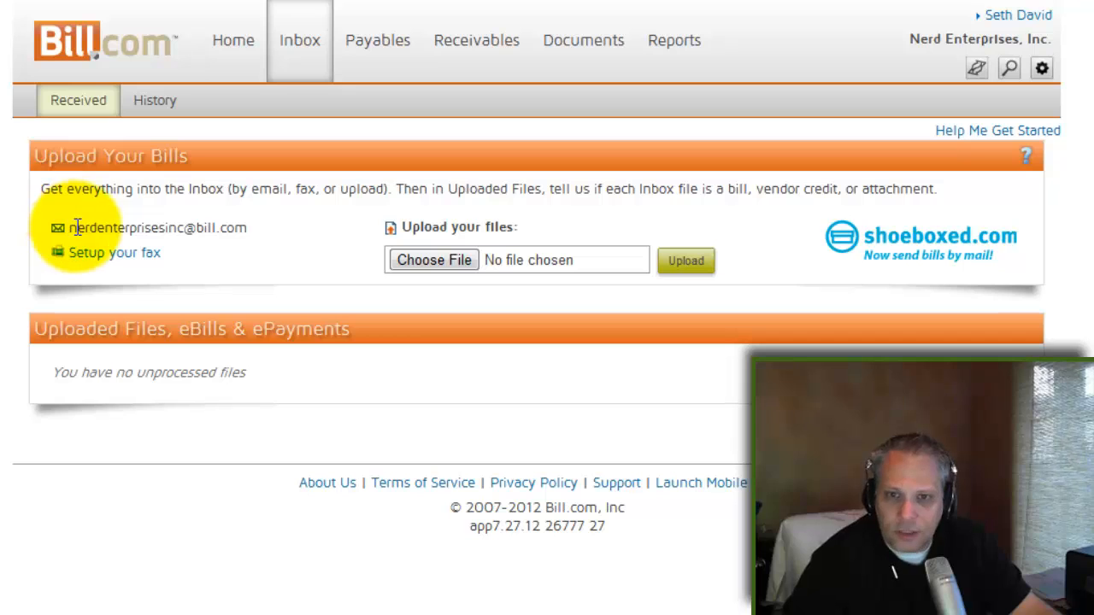
Select the inbox's bill-upload address, then bring the Gmail invoice 51082 message over the page
left_click_drag(72, 228, 259, 236)
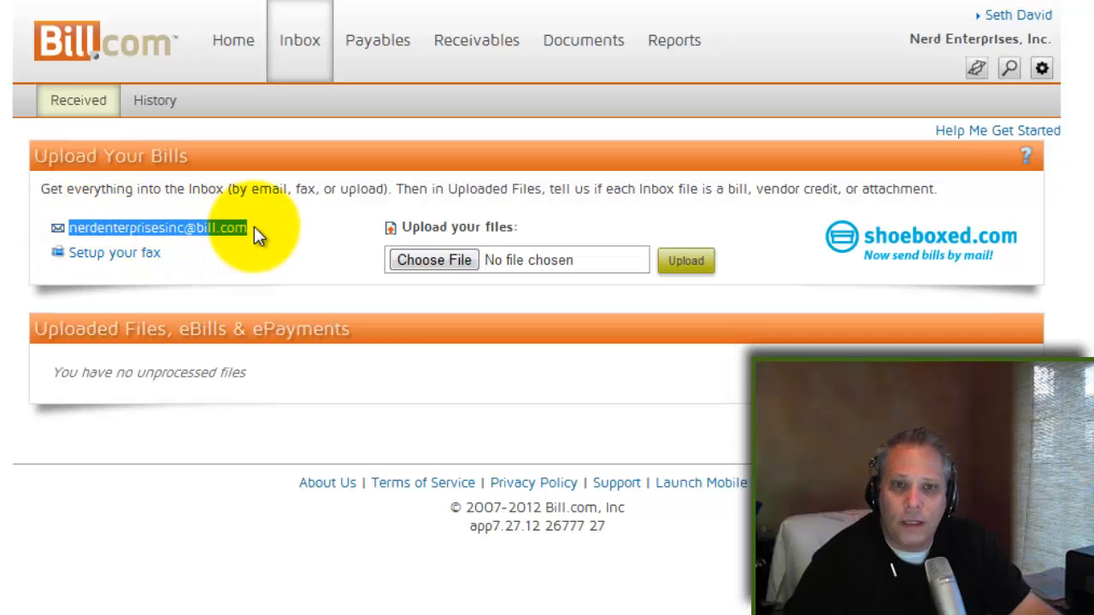
left_click(259, 237)
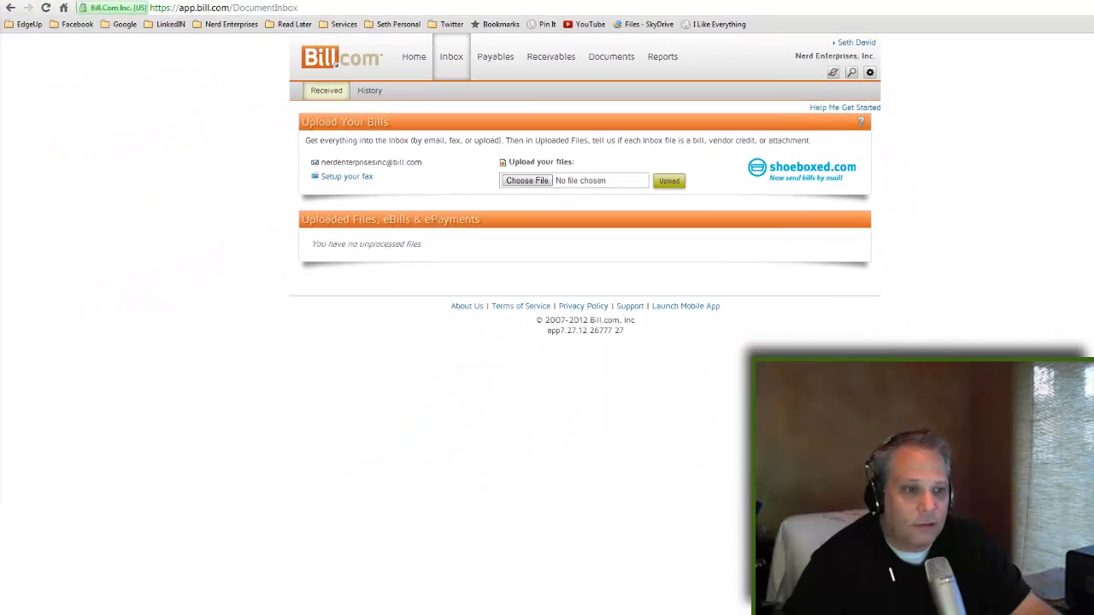
left_click_drag(474, 24, 336, 49)
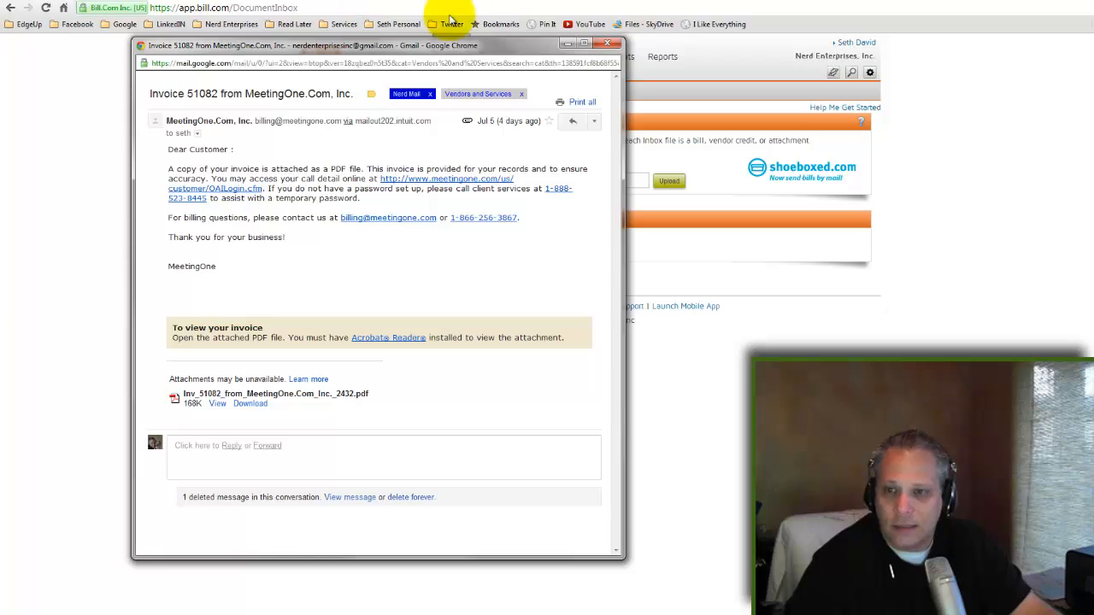
Forward the invoice 51082 email with its PDF to the company's Bill.com inbox address
left_click_drag(446, 43, 342, 187)
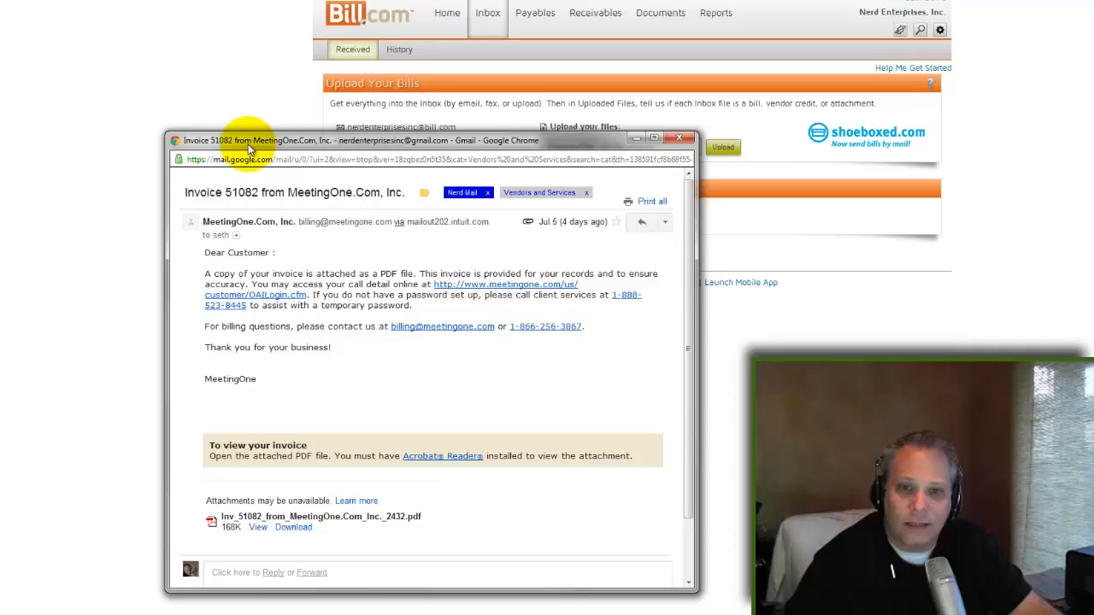
left_click_drag(248, 149, 220, 162)
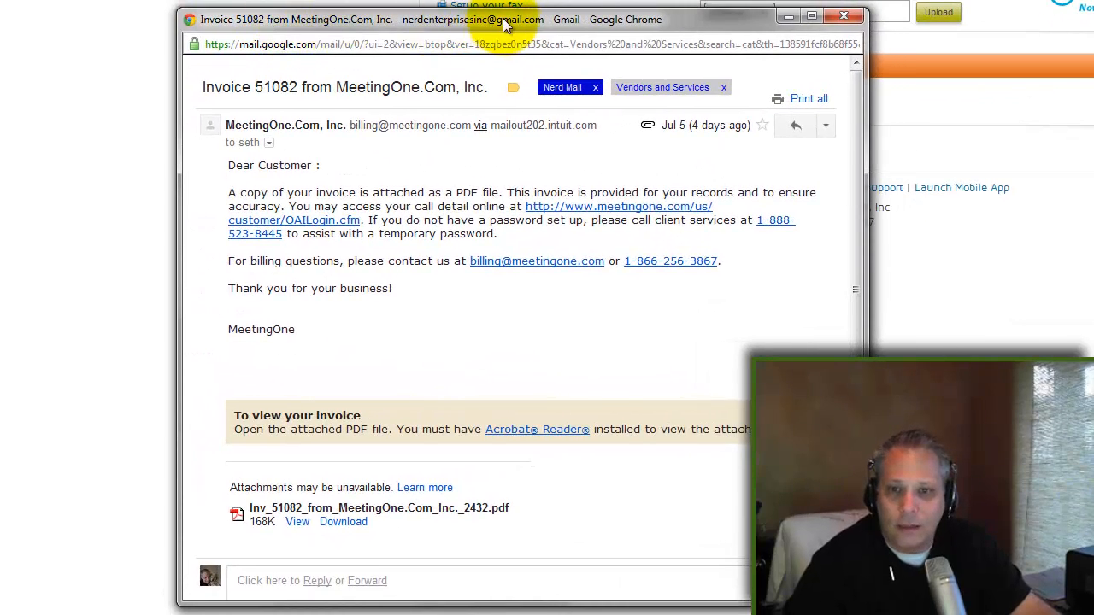
left_click(825, 125)
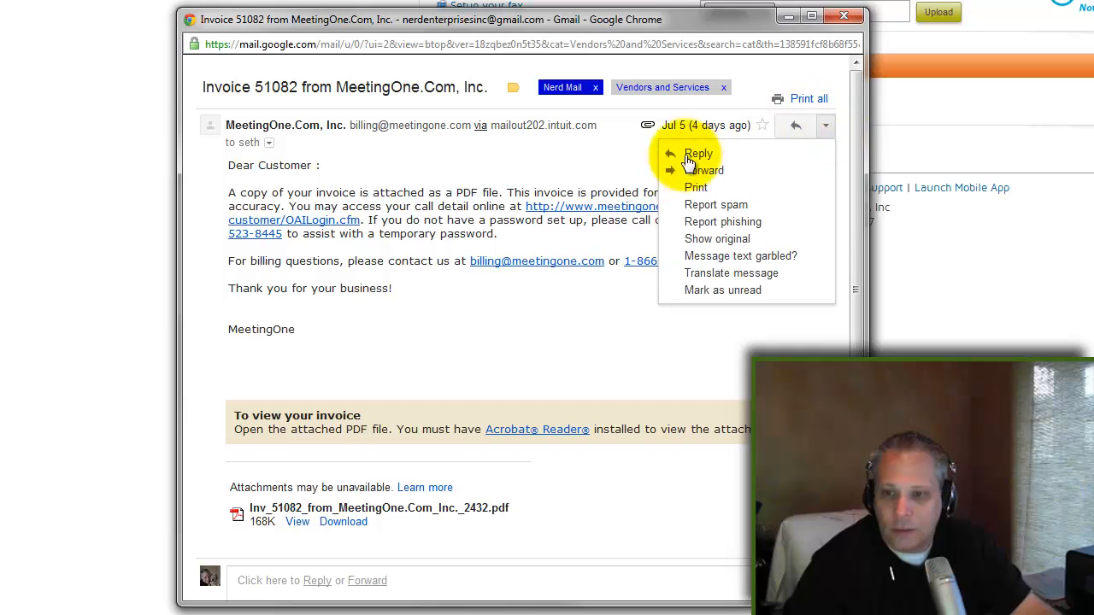
left_click(704, 171)
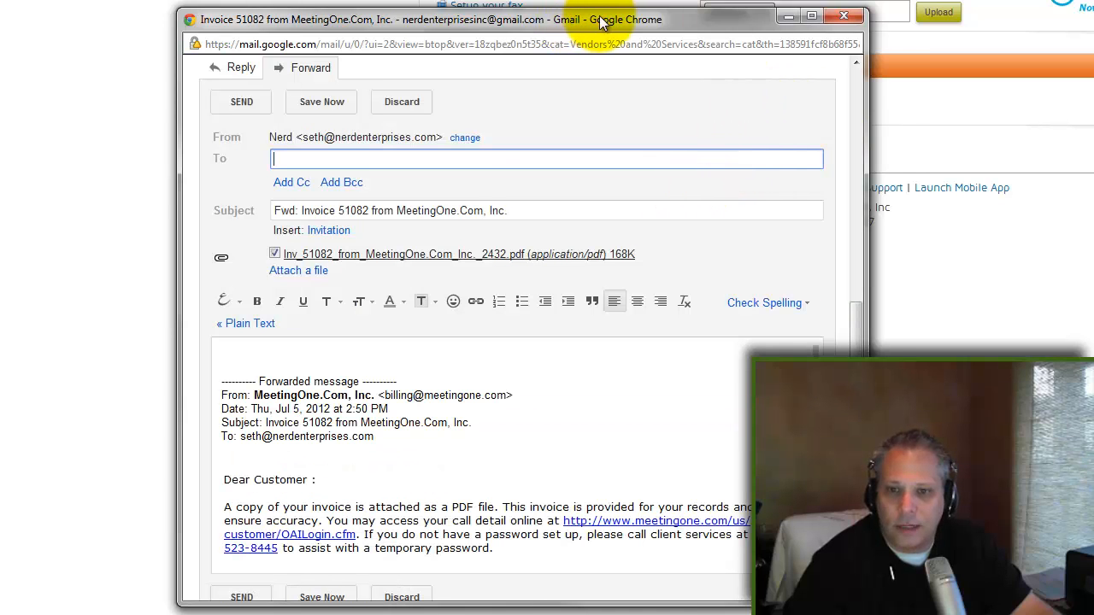
left_click_drag(581, 22, 610, 17)
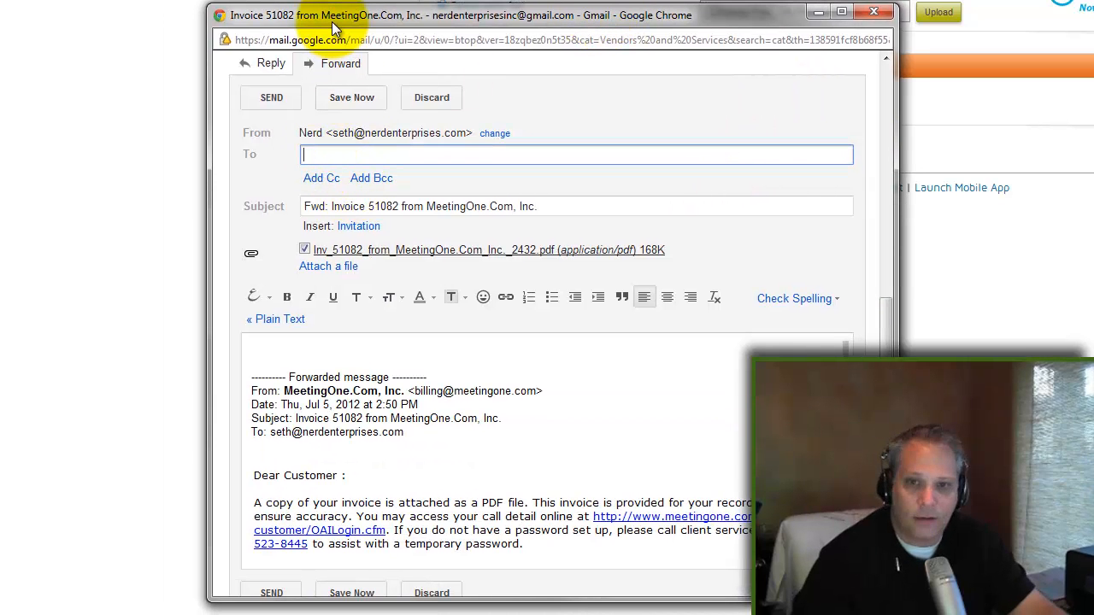
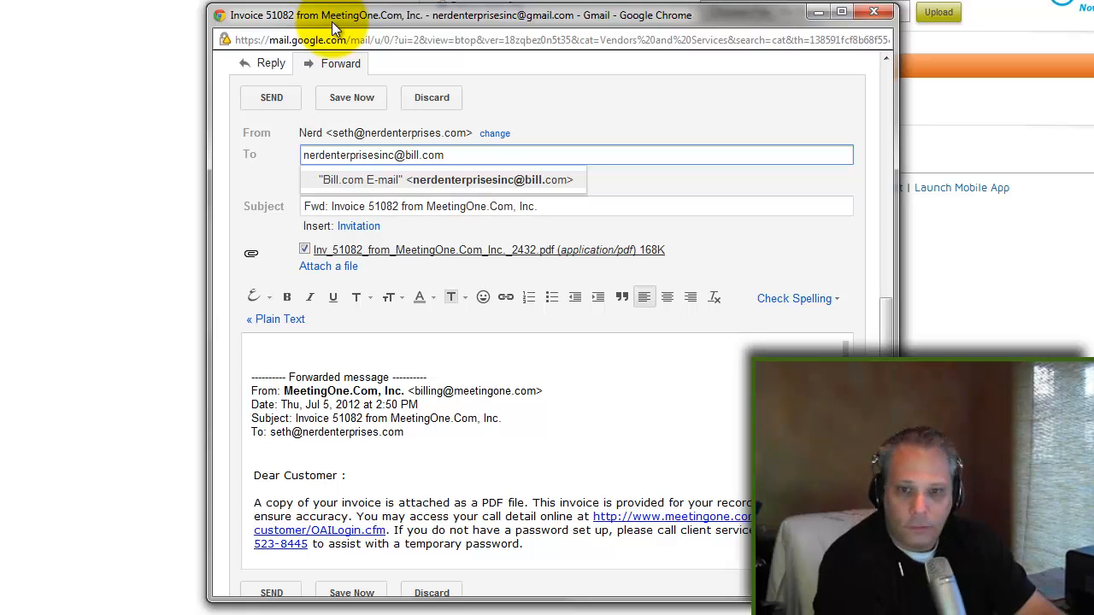
key("Return")
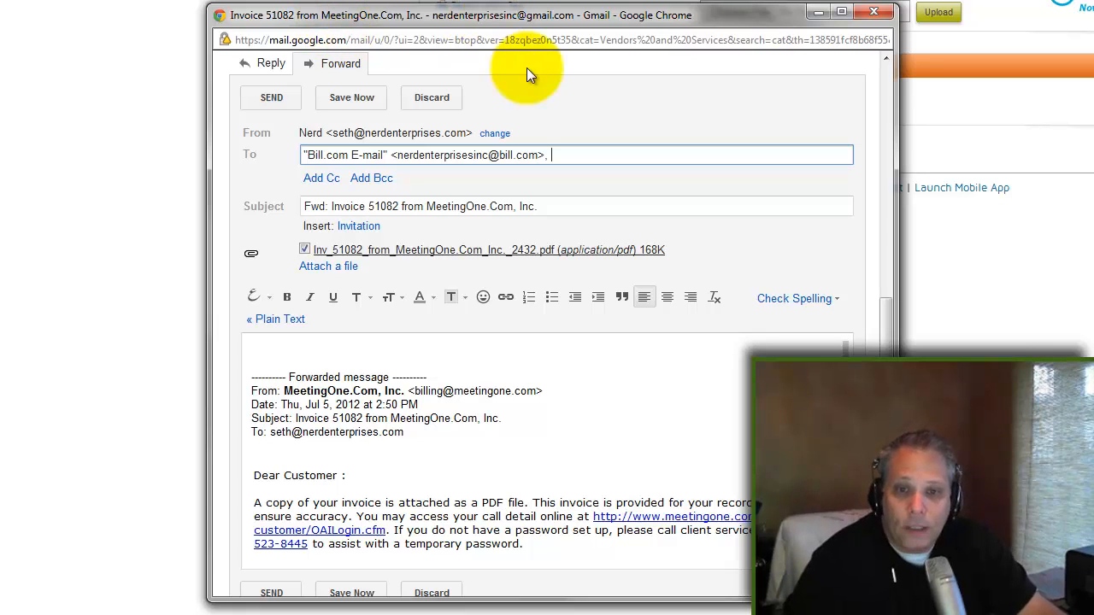
left_click(273, 103)
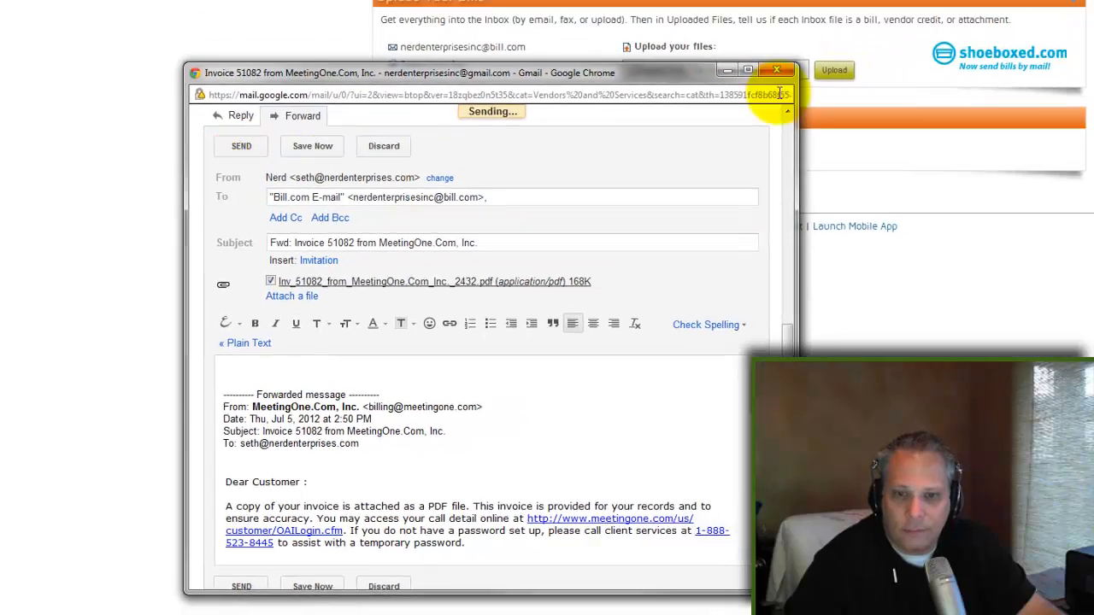
Close Gmail, refresh Inbox > Received until invoice 51082 appears, and start it as a new bill
left_click(778, 81)
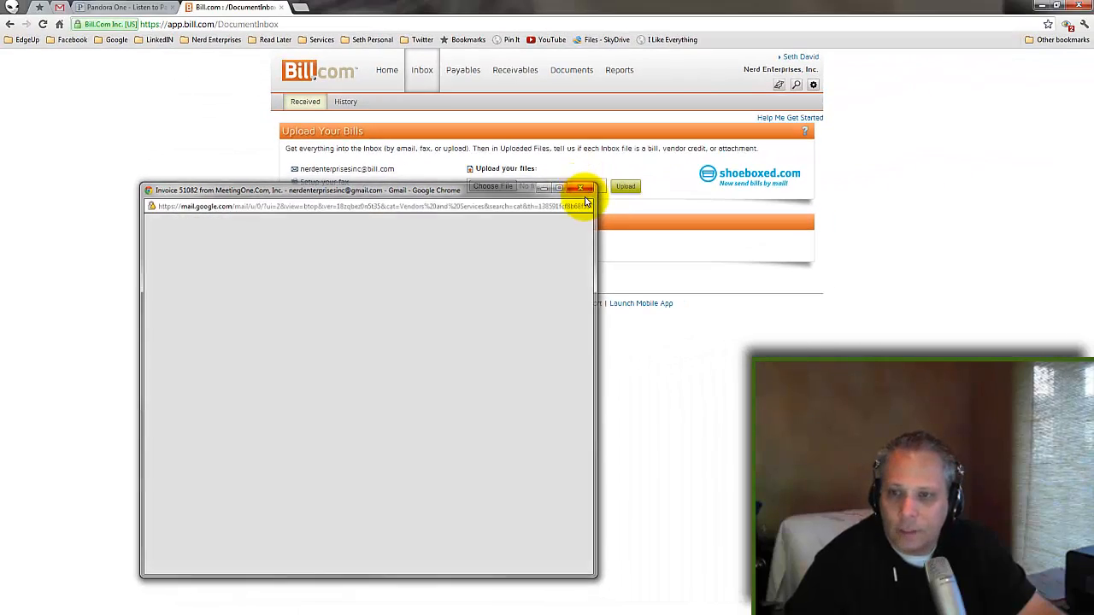
left_click(42, 24)
left_click(420, 70)
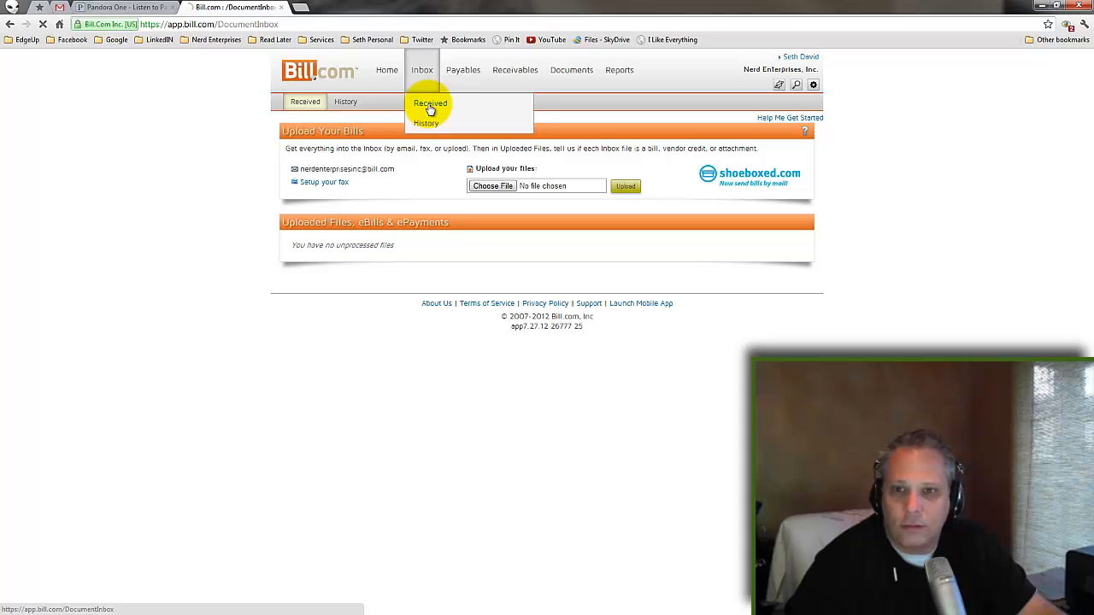
left_click(429, 106)
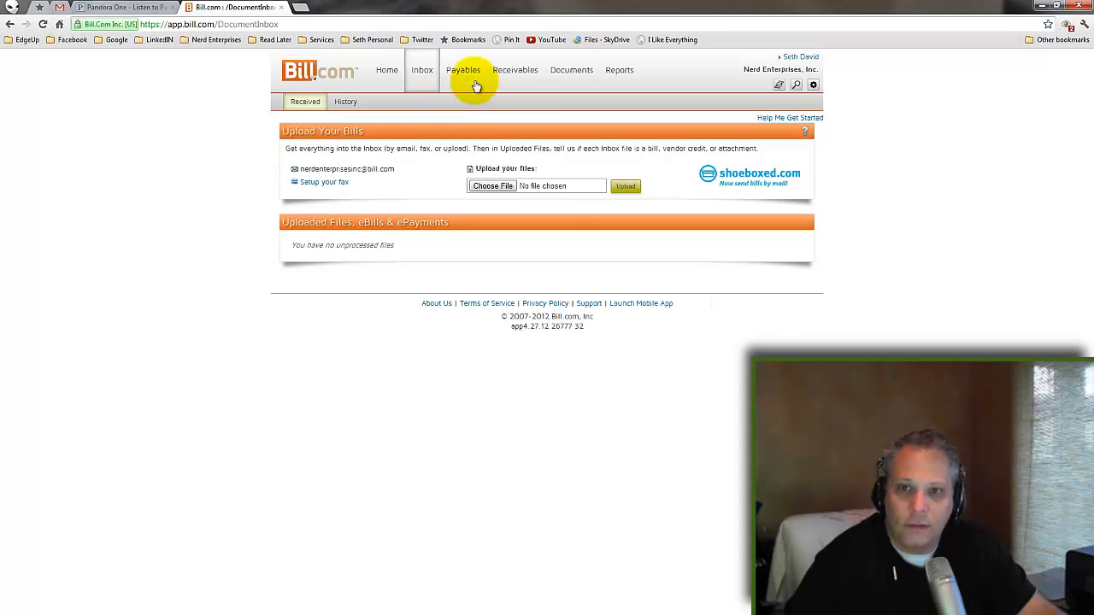
left_click(42, 24)
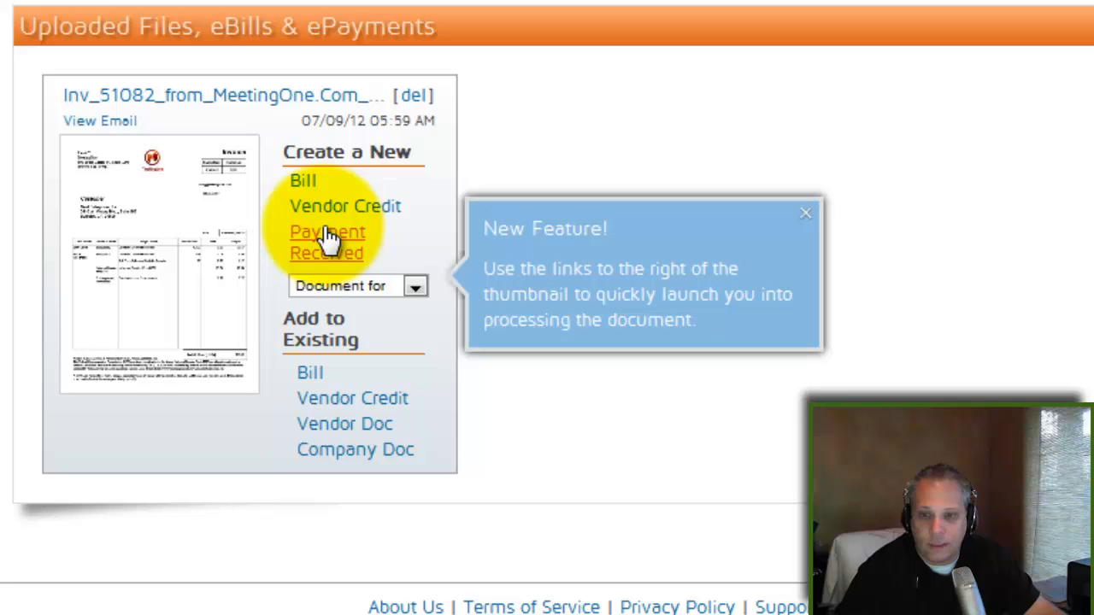
left_click(417, 287)
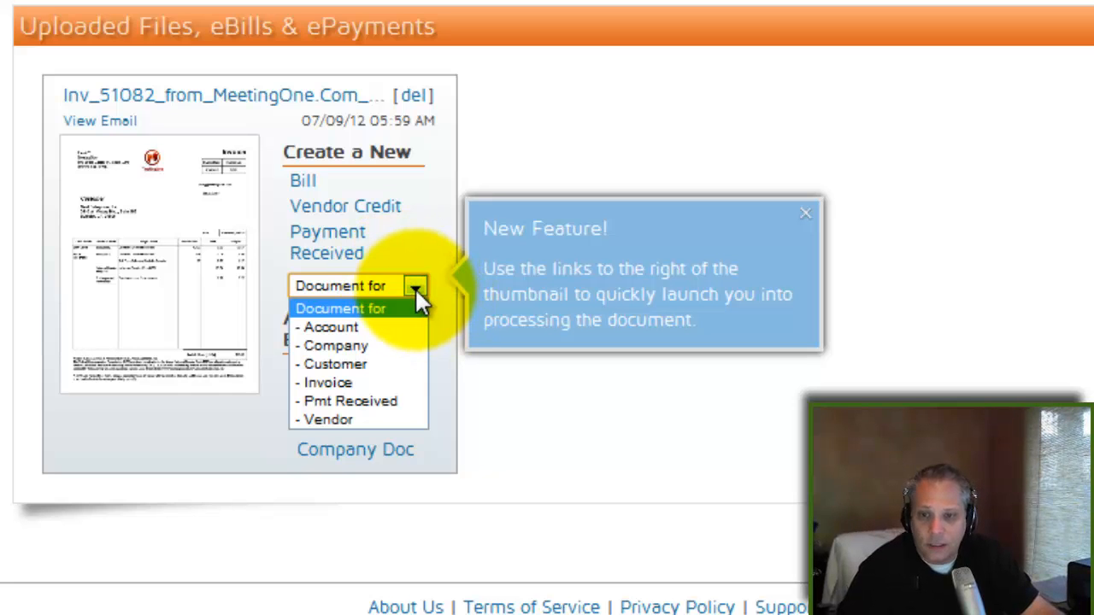
left_click(304, 182)
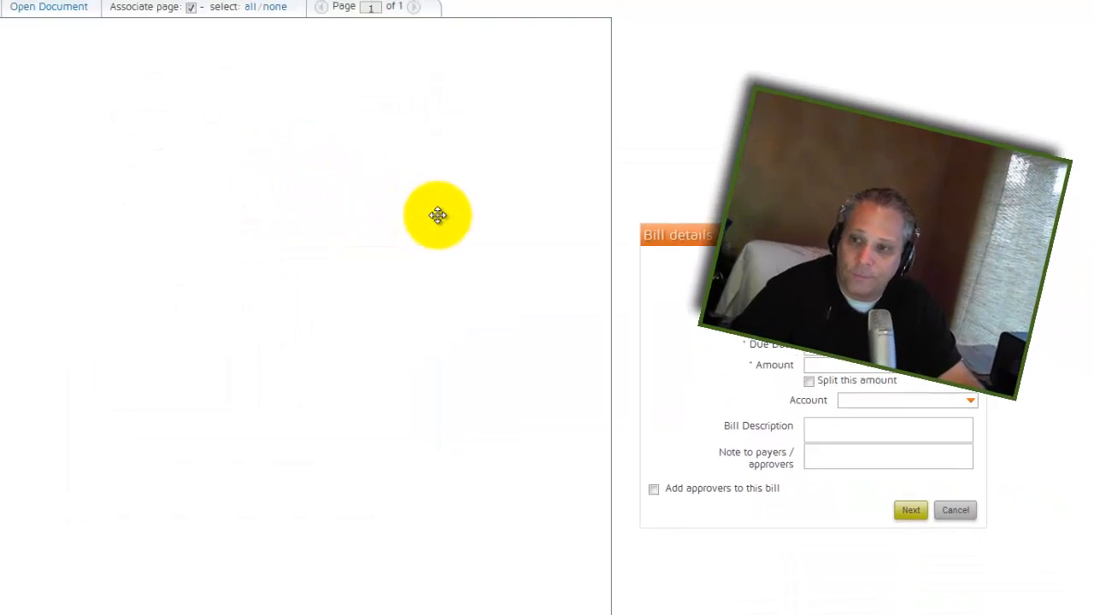
Set the bill's vendor to Meeting One and invoice number to 51082
left_click(969, 268)
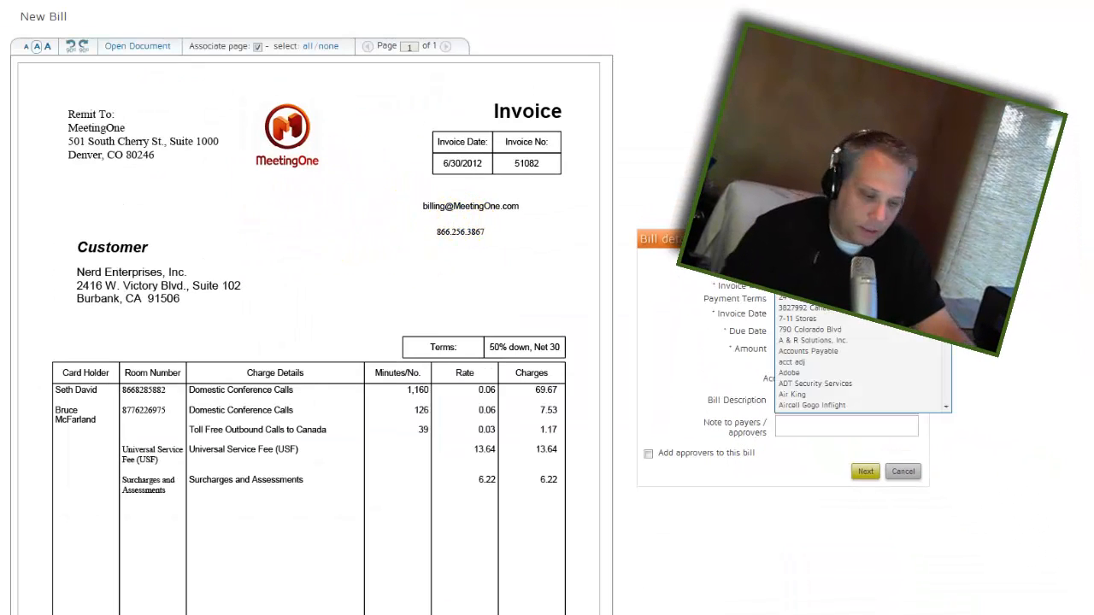
type("Meeting One")
key("Tab")
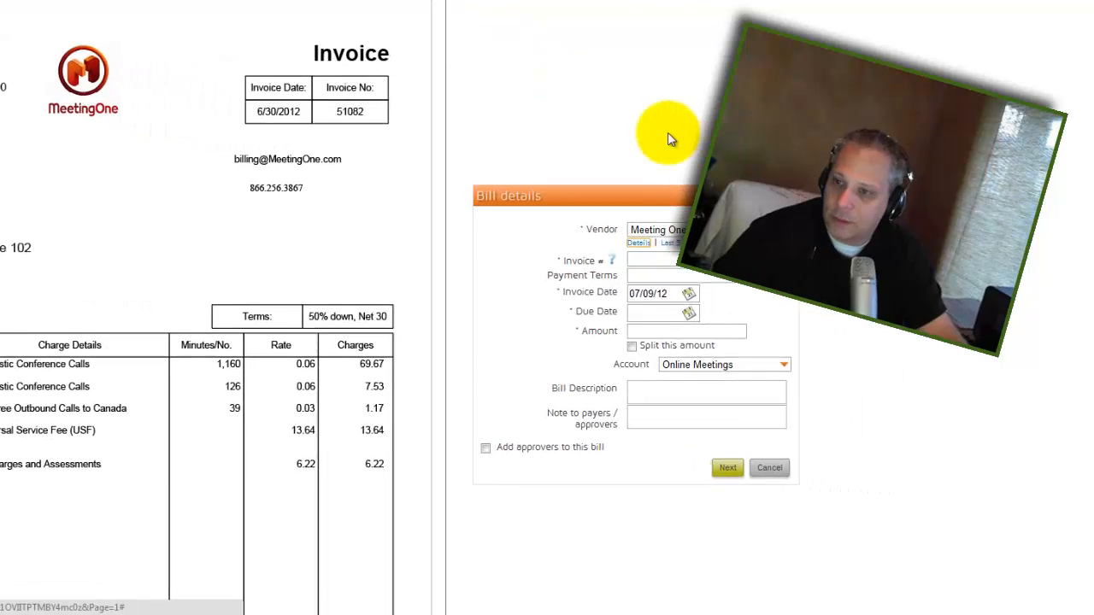
left_click(657, 262)
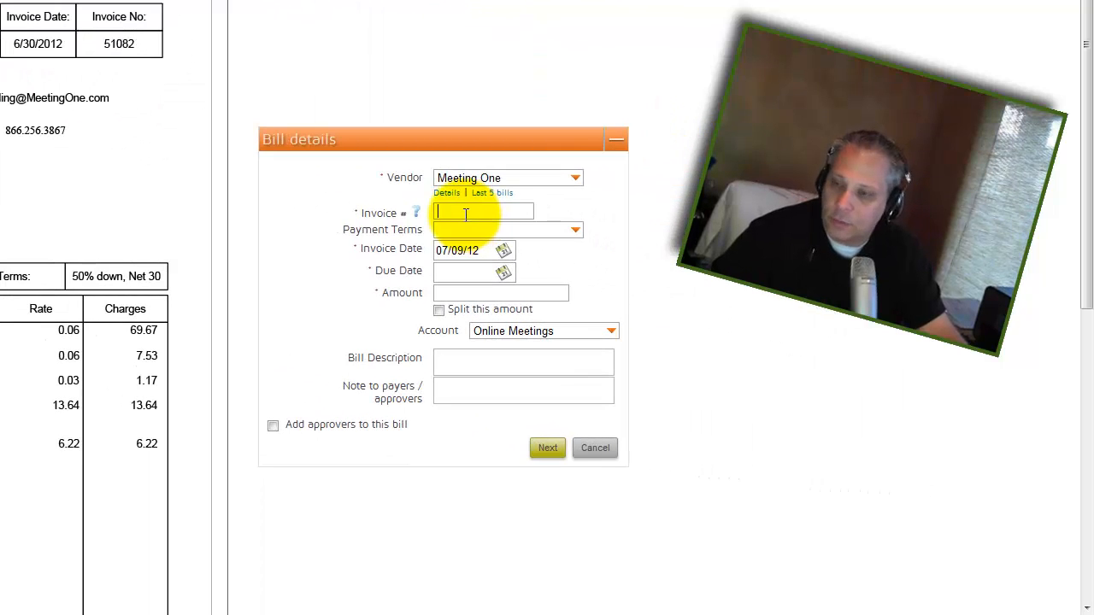
type("51082")
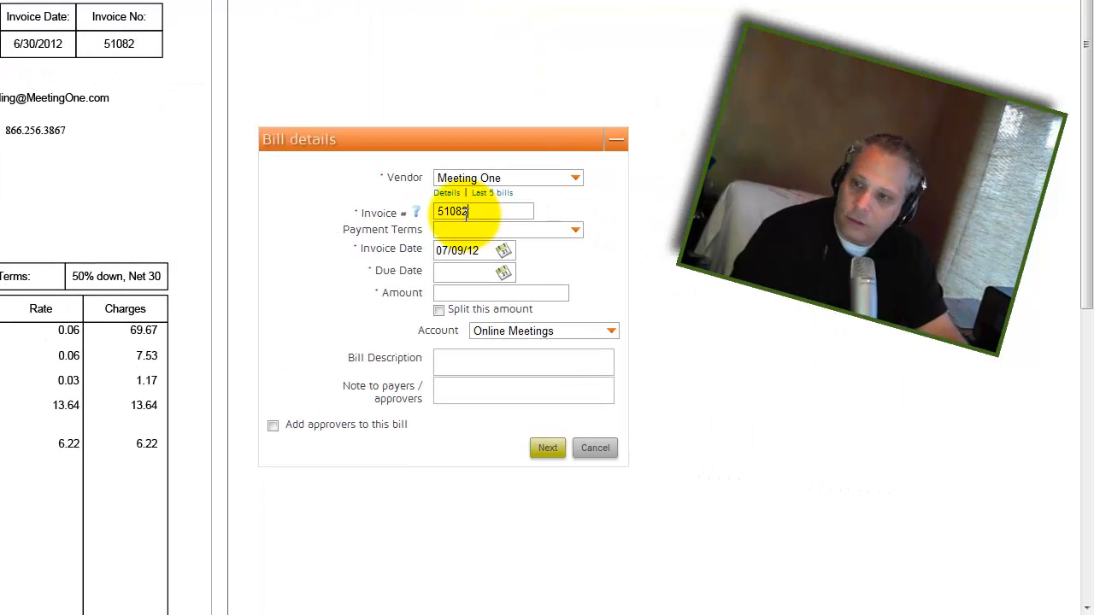
key("Tab")
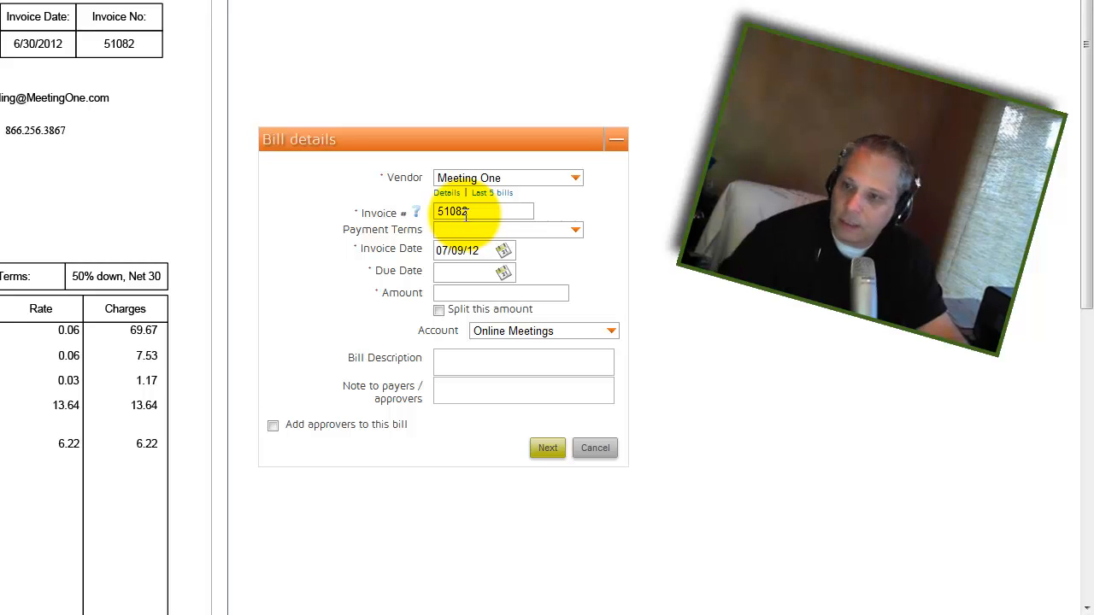
Set invoice date 06/30/12, due date 07/30/12, amount 98.23, and tick Split this amount
left_click(489, 250)
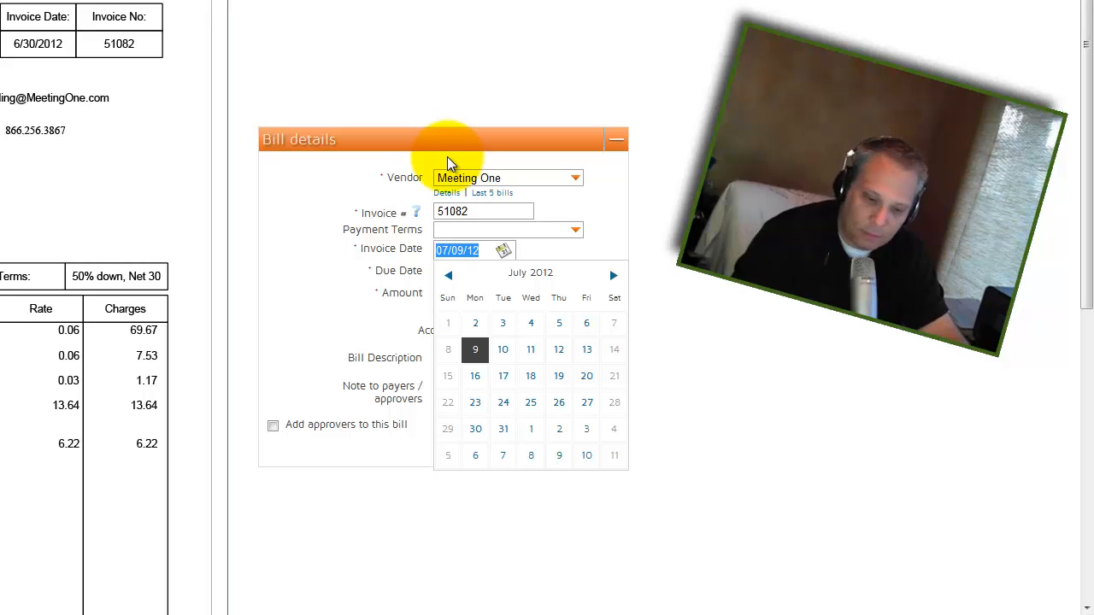
type("6/30/12")
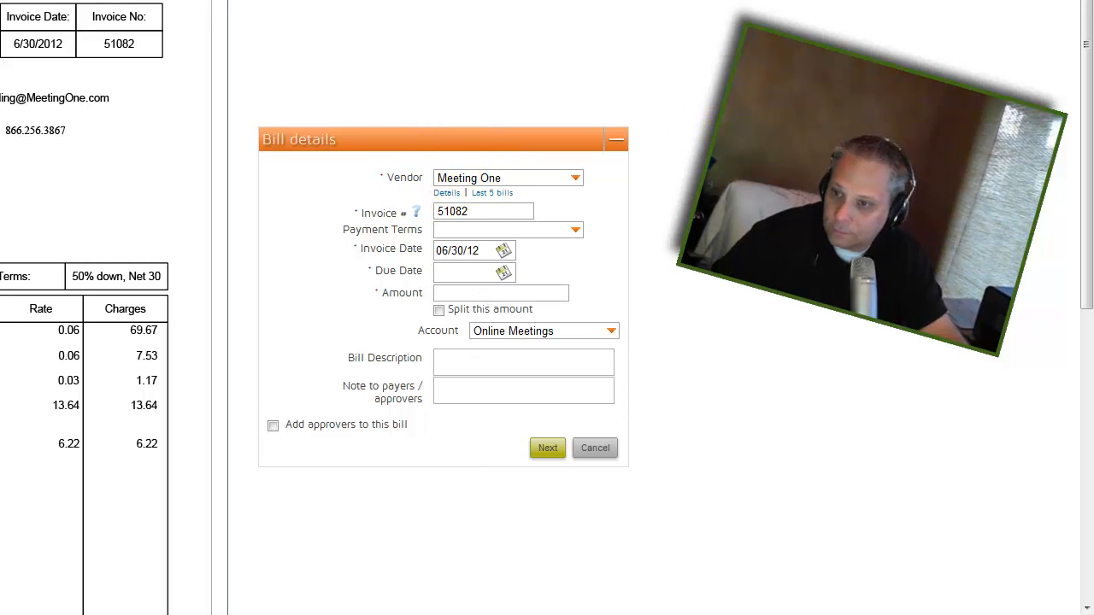
left_click(478, 273)
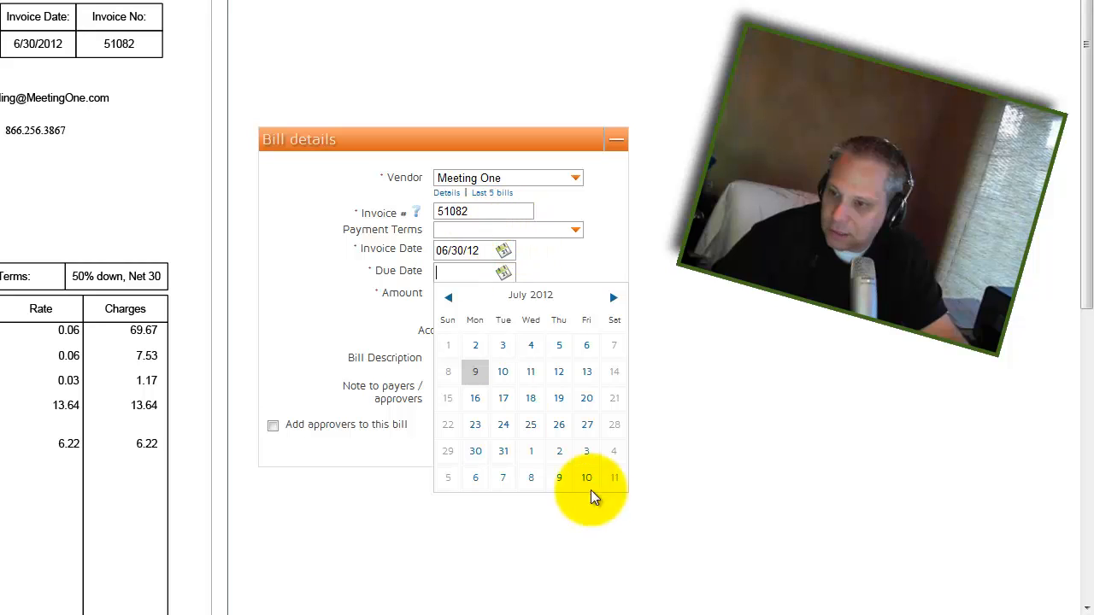
left_click(474, 453)
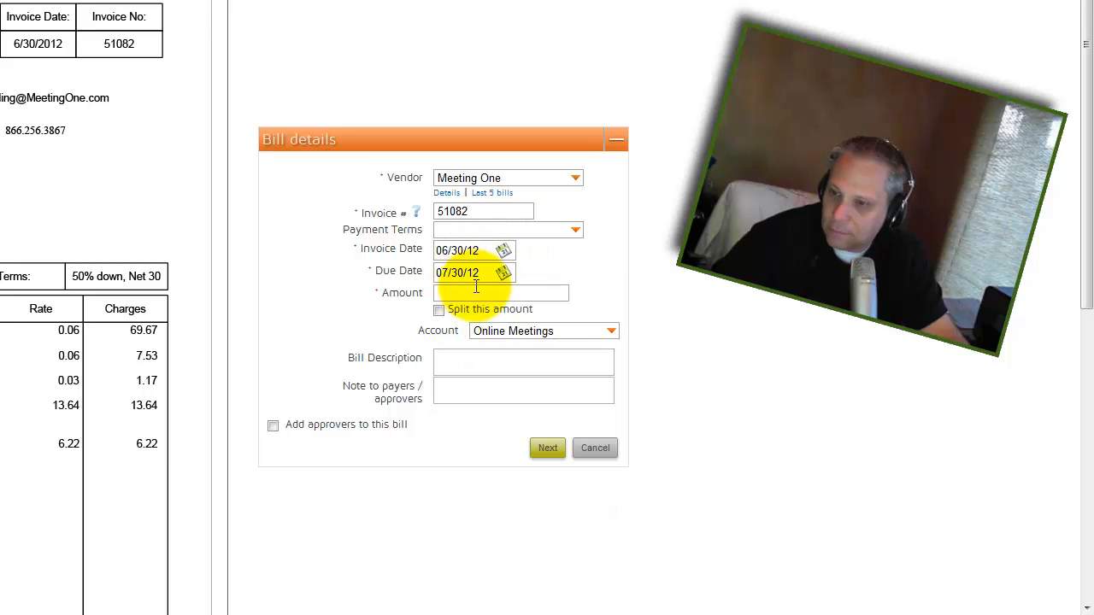
scroll(162, 428, "down", 5)
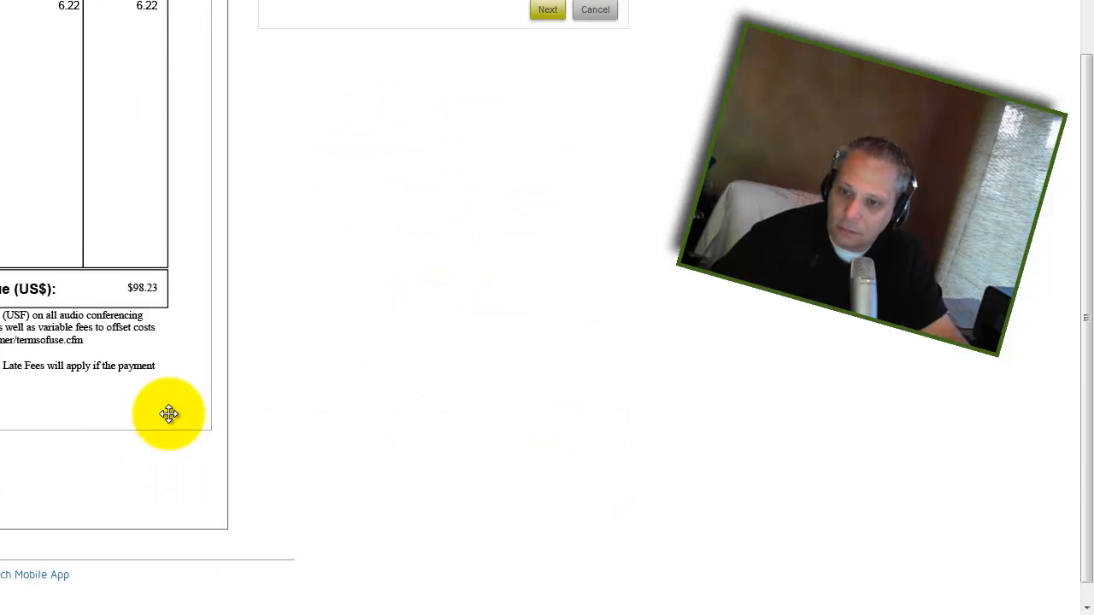
scroll(163, 398, "up", 3)
key("Tab")
type("98")
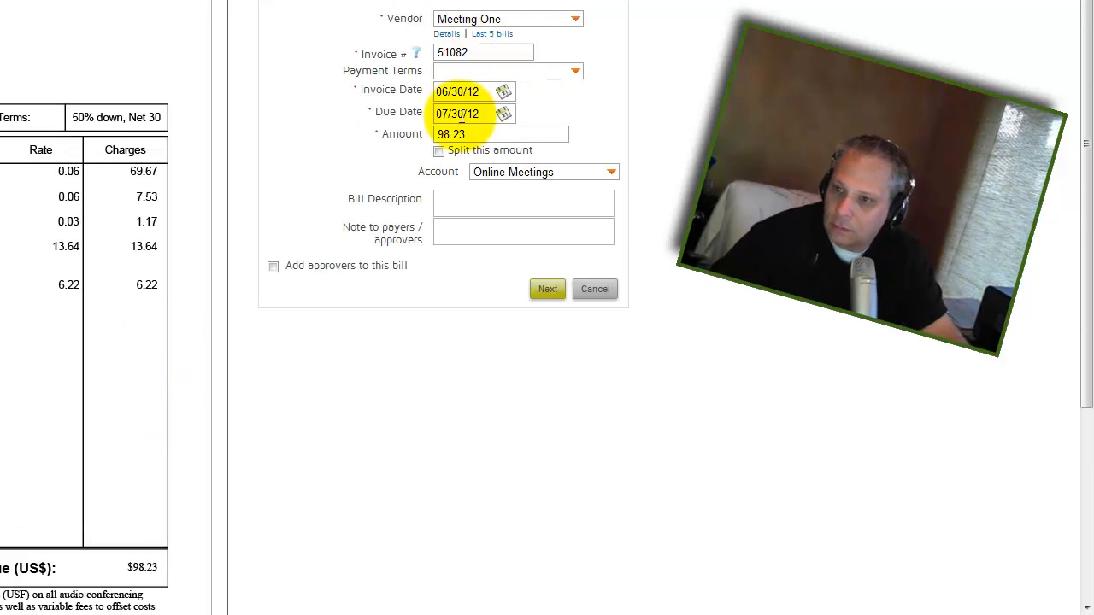
left_click(440, 151)
Untick Split this amount so the whole 98.23 posts to Online Meetings
left_click(342, 215)
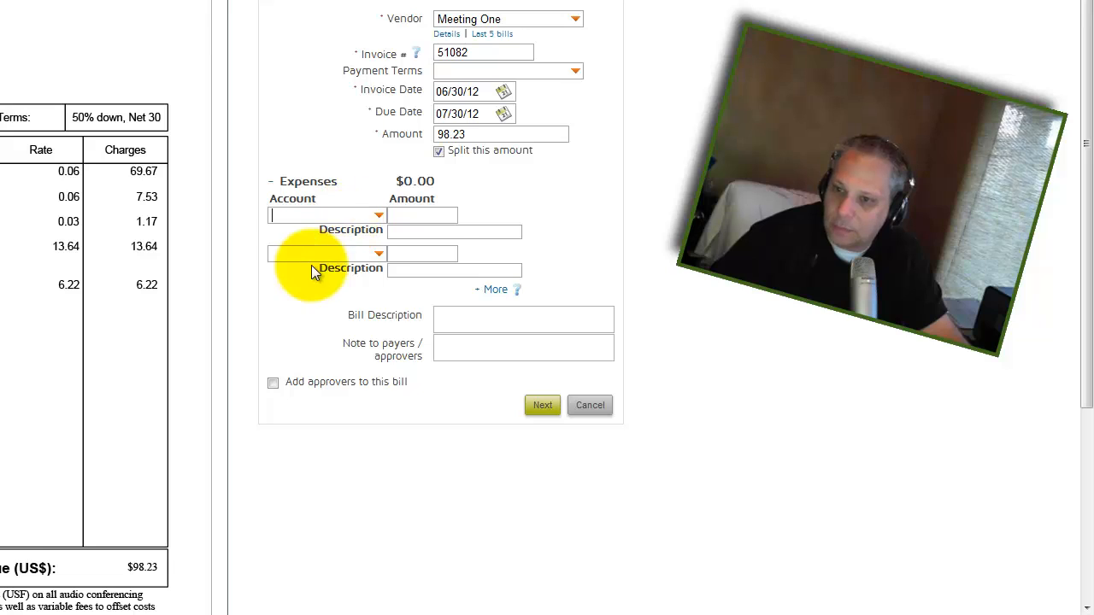
left_click(312, 256)
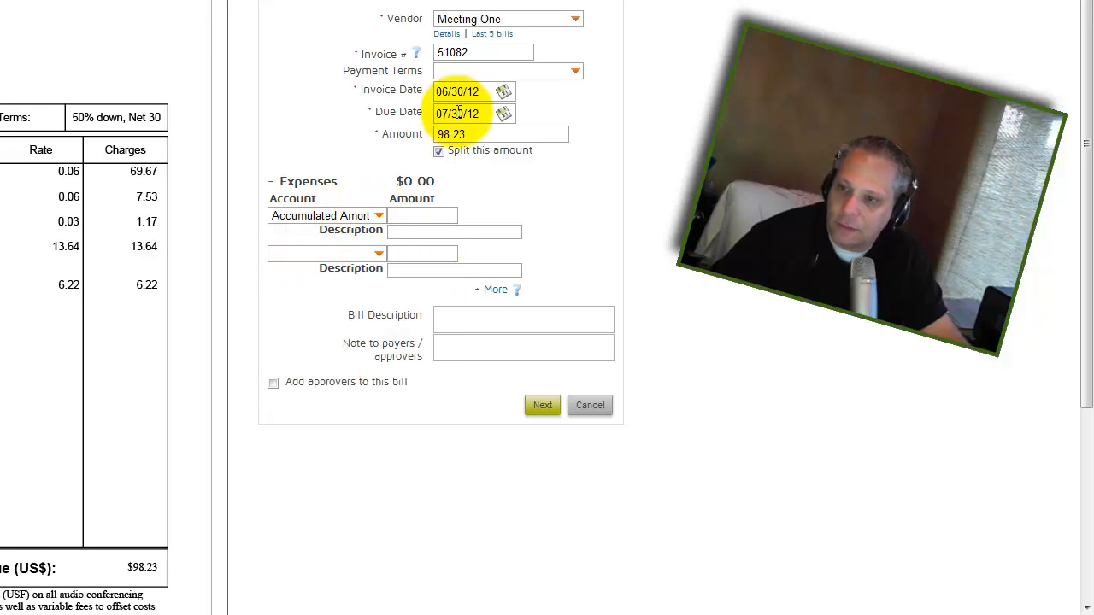
left_click(440, 151)
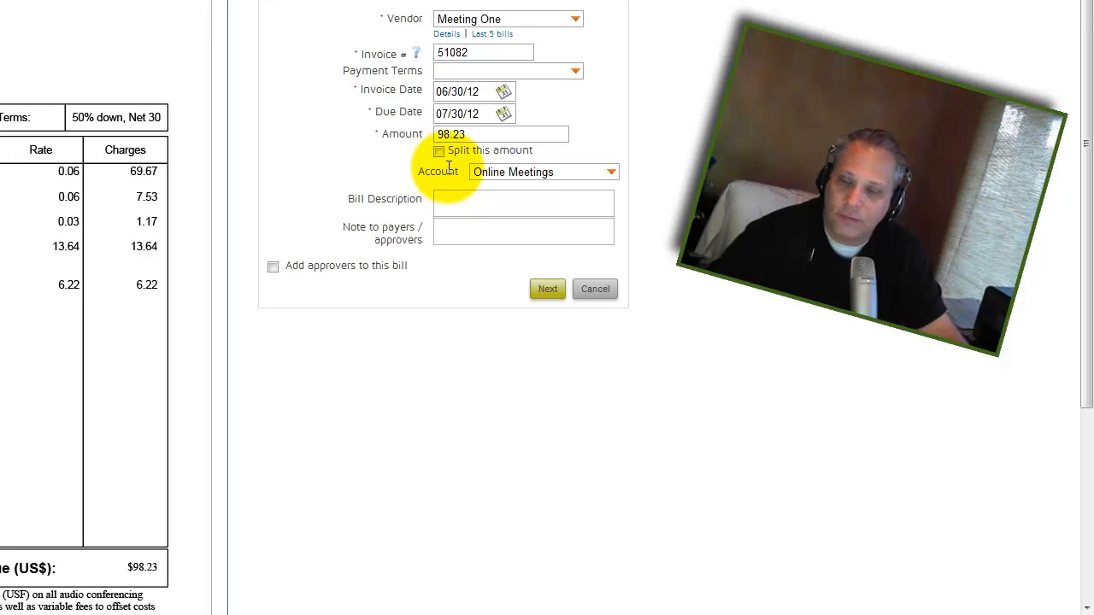
Enter 'Teleconferencing Service' as the bill description
left_click(461, 205)
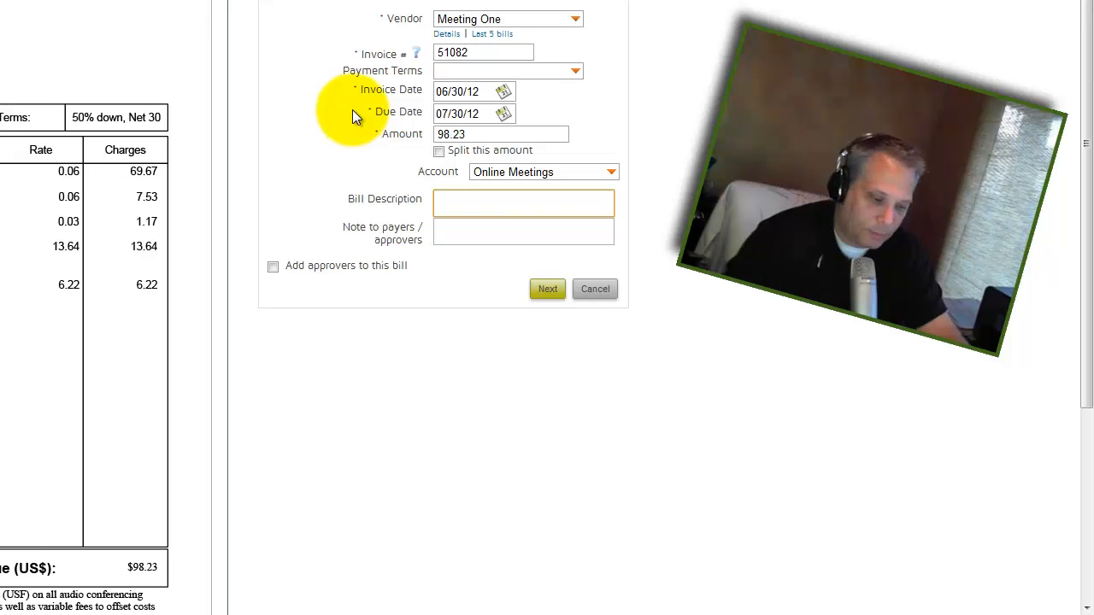
type("Telecon")
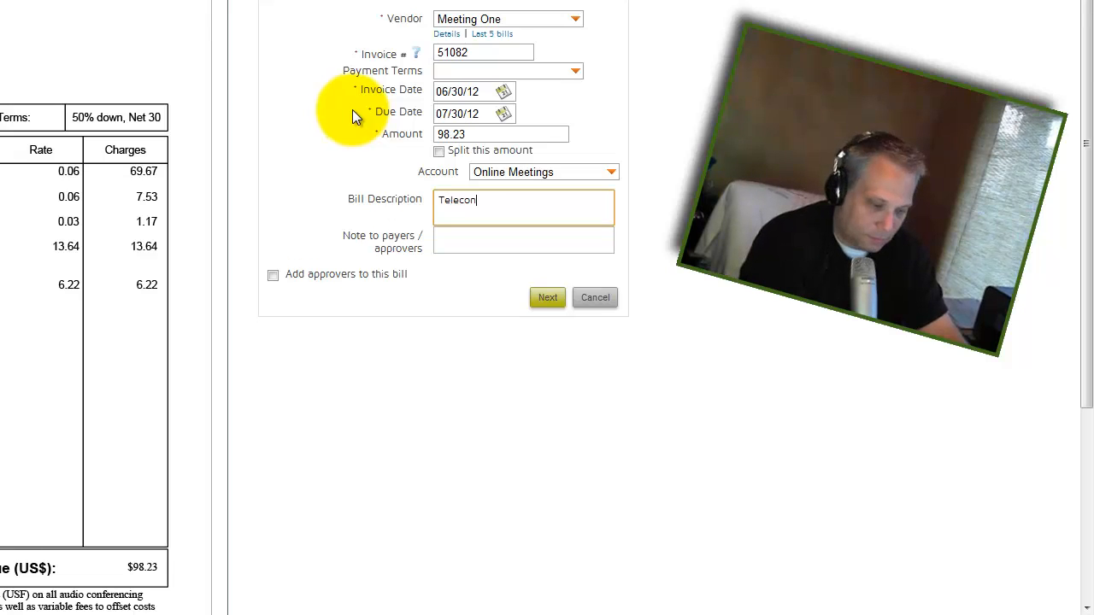
type("ferencing")
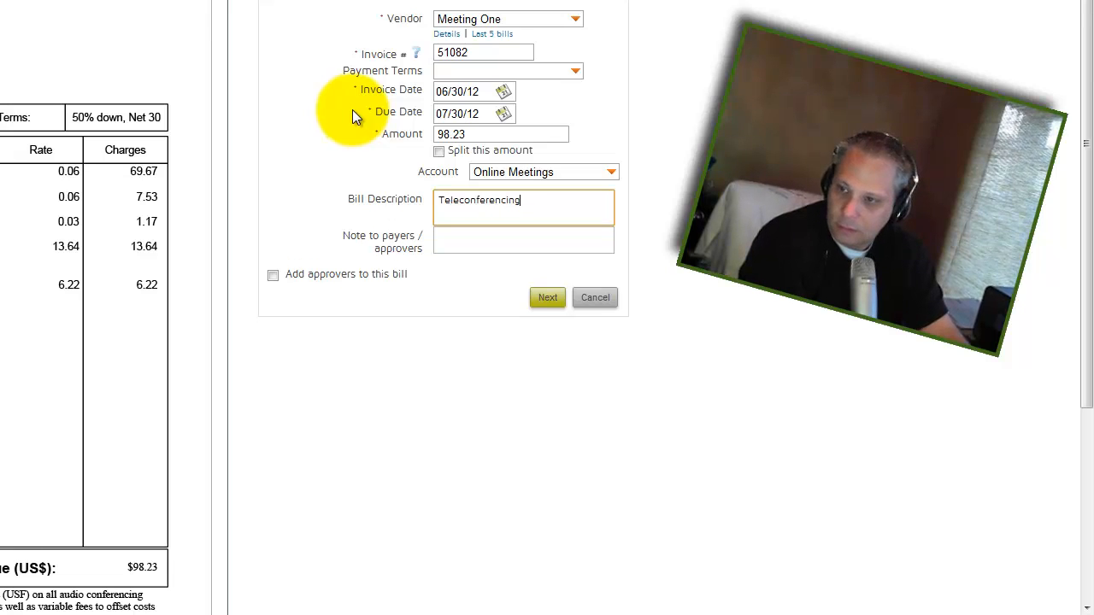
type(" Service")
key("Tab")
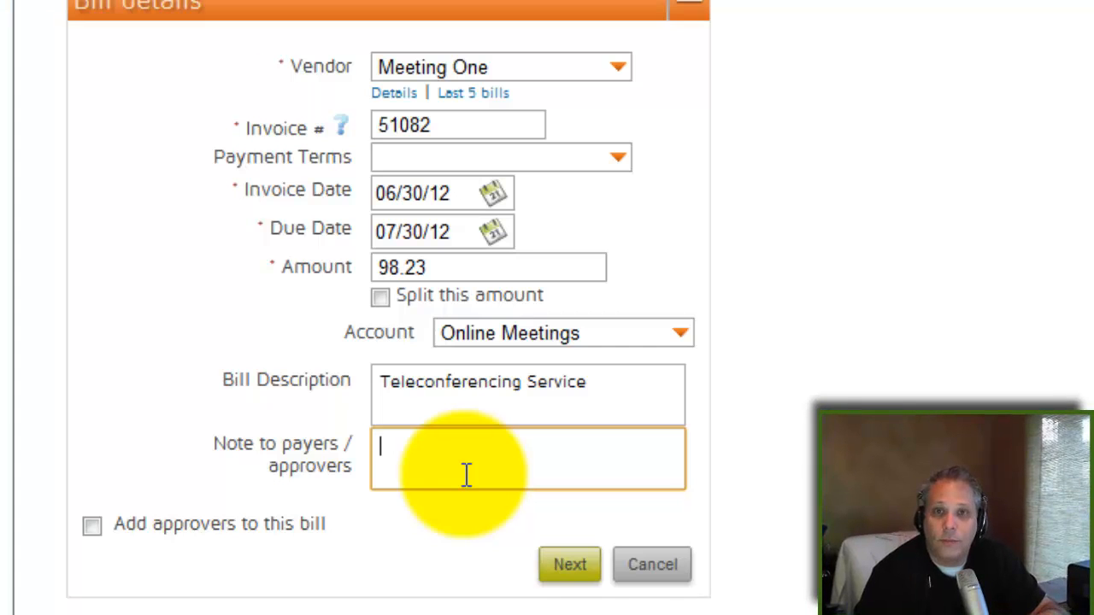
Leave Add approvers off and save the Meeting One bill to complete the batch
left_click(93, 526)
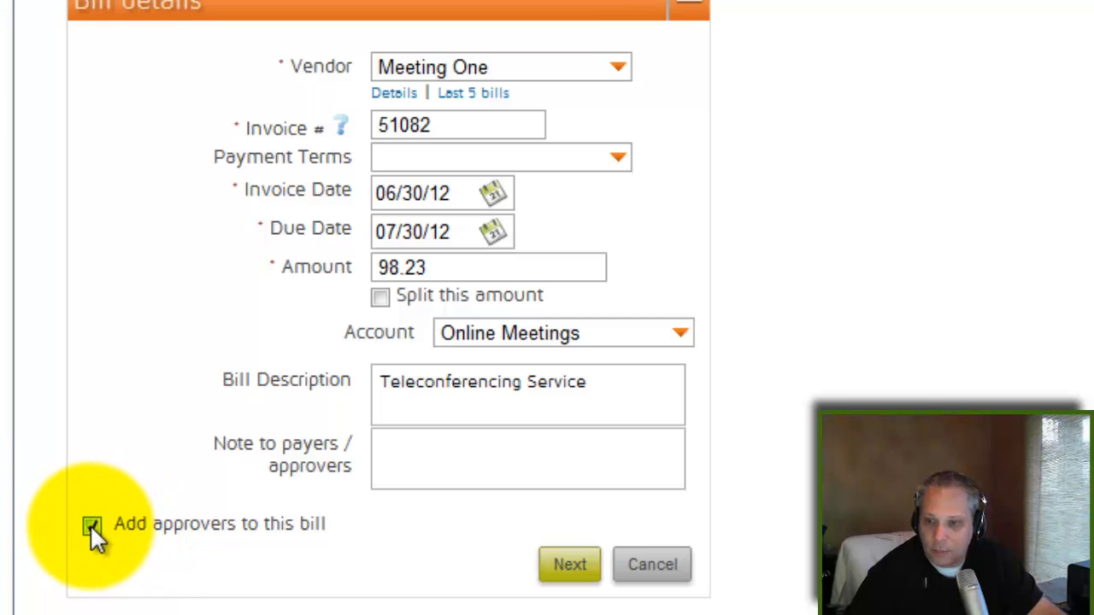
left_click(93, 526)
left_click(469, 452)
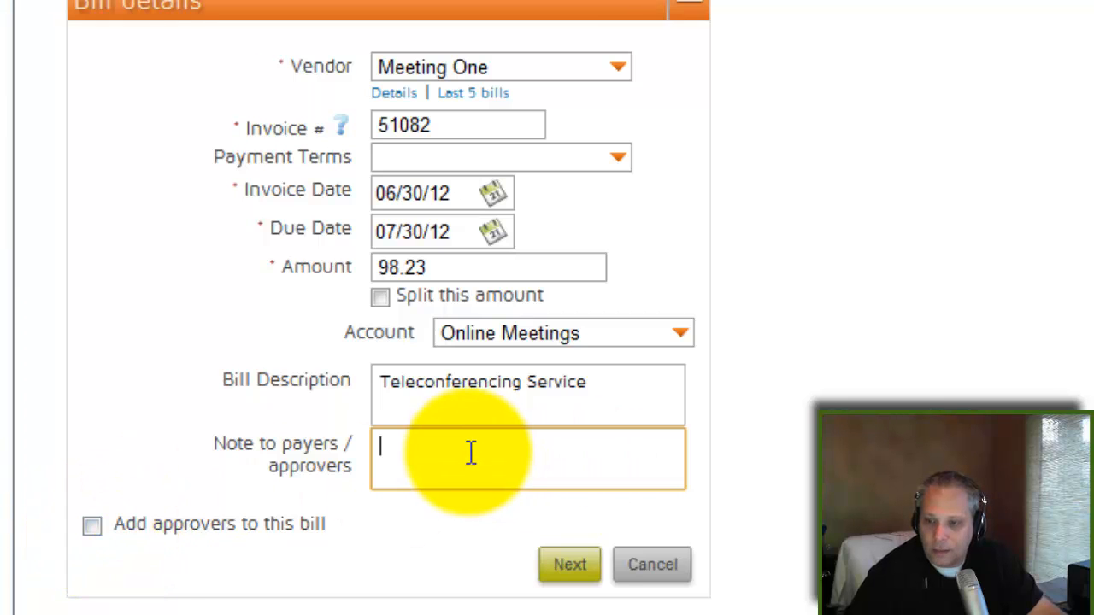
left_click(570, 567)
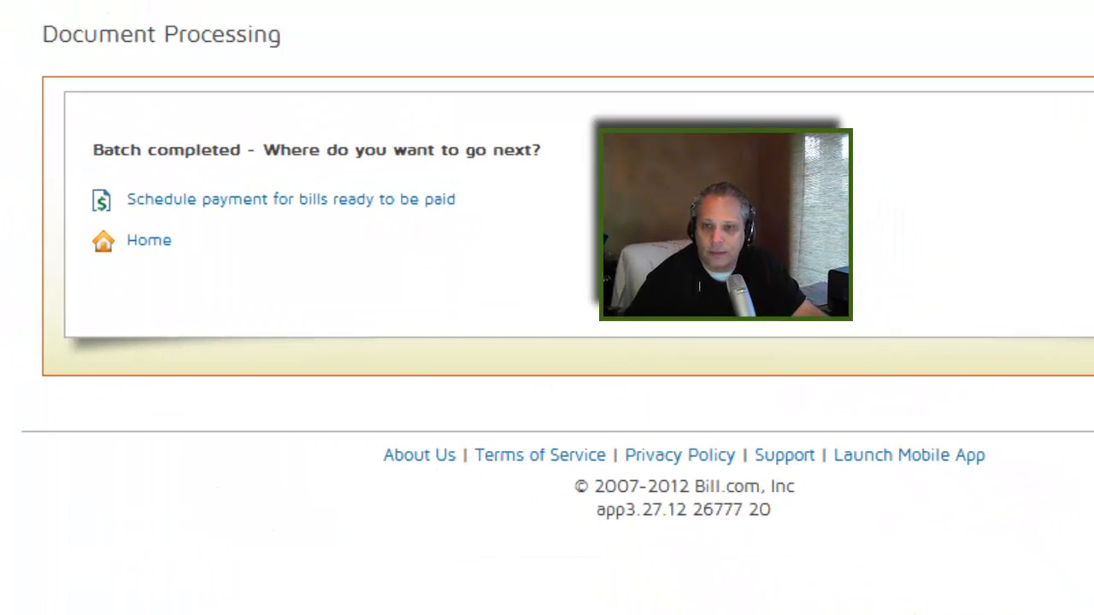
Open the Unpaid bills page listing the Meeting One invoice 51082 bill due 07/30/12
left_click(307, 209)
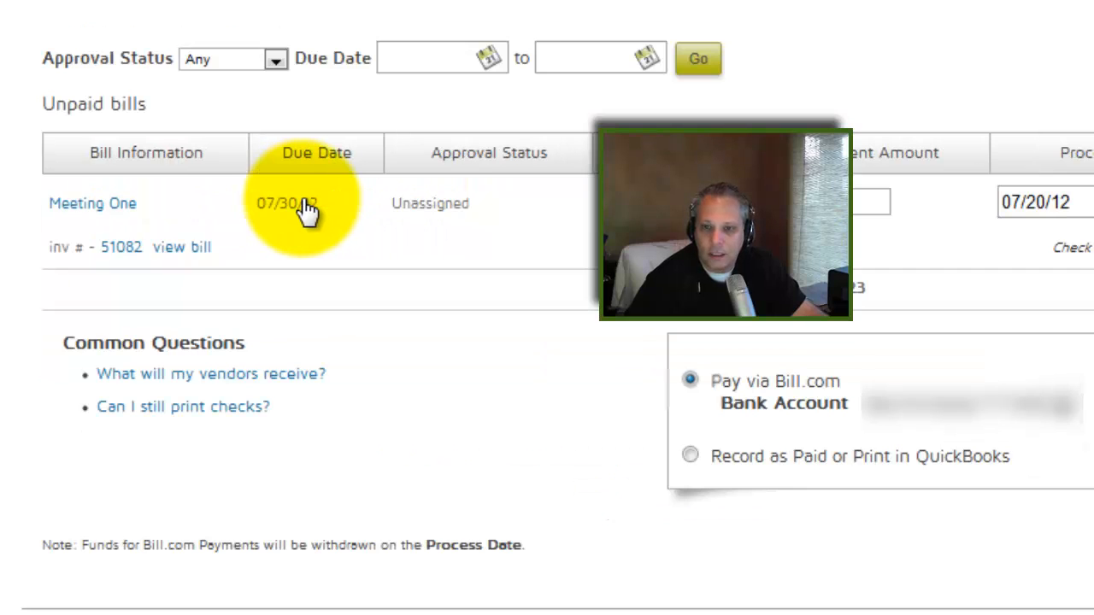